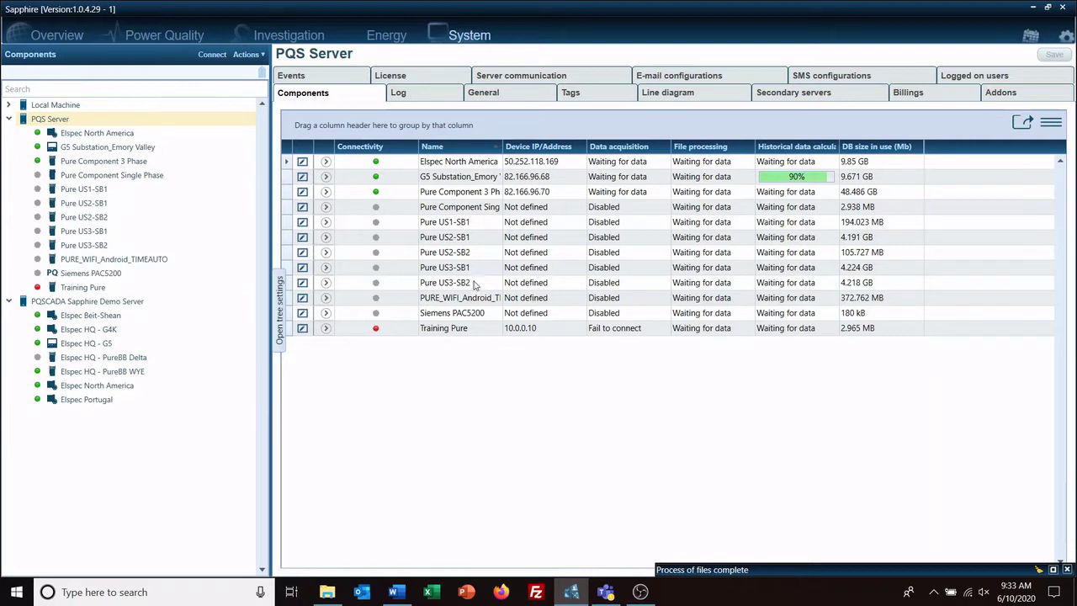
- Show the PQS Server's Tags page, which lists only the Customer tag group
click(592, 94)
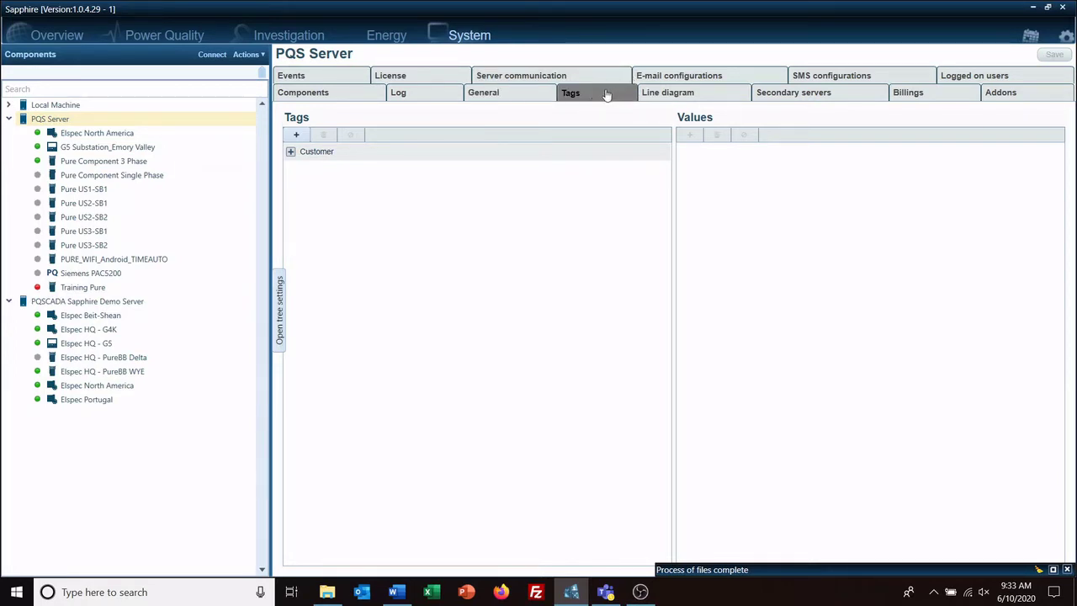
- Add the City tag to the PQS Server's tags
click(296, 135)
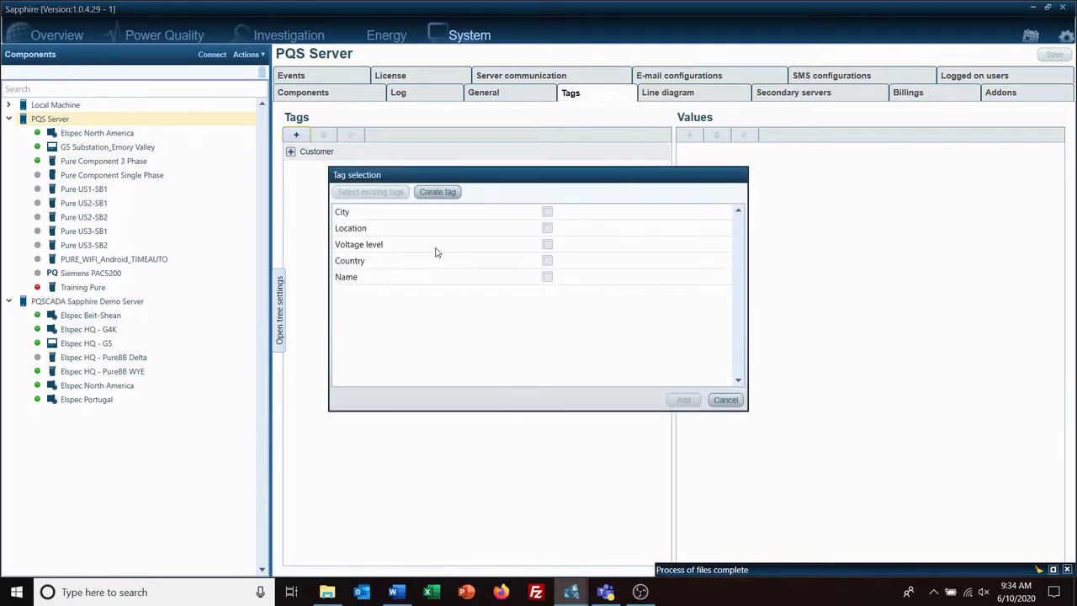
click(547, 212)
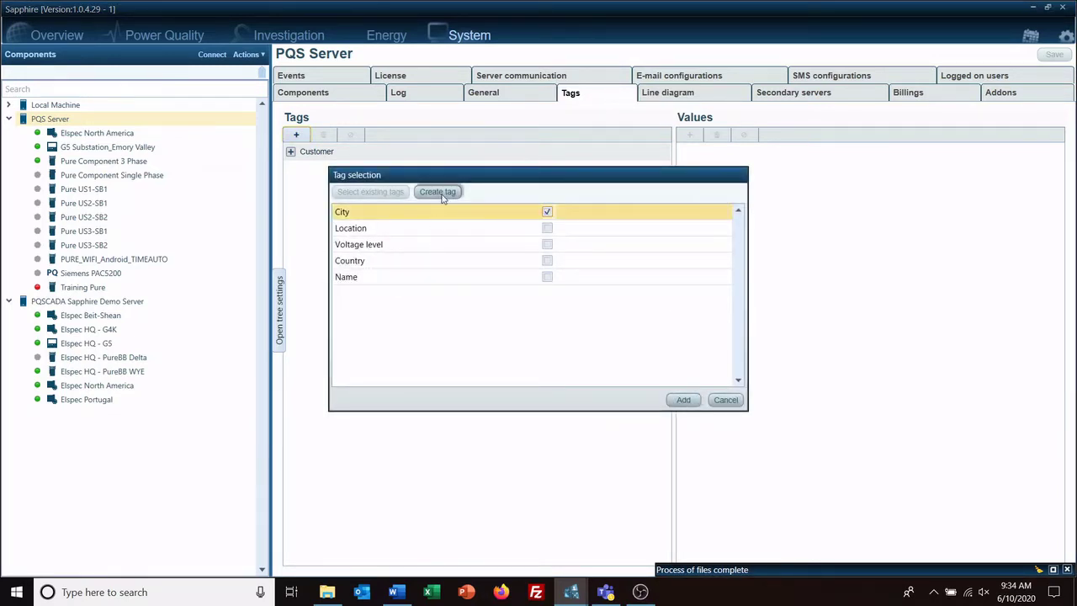
click(683, 401)
- Delete City's Lisbon, New-York and Vienna values and save the configuration
click(291, 153)
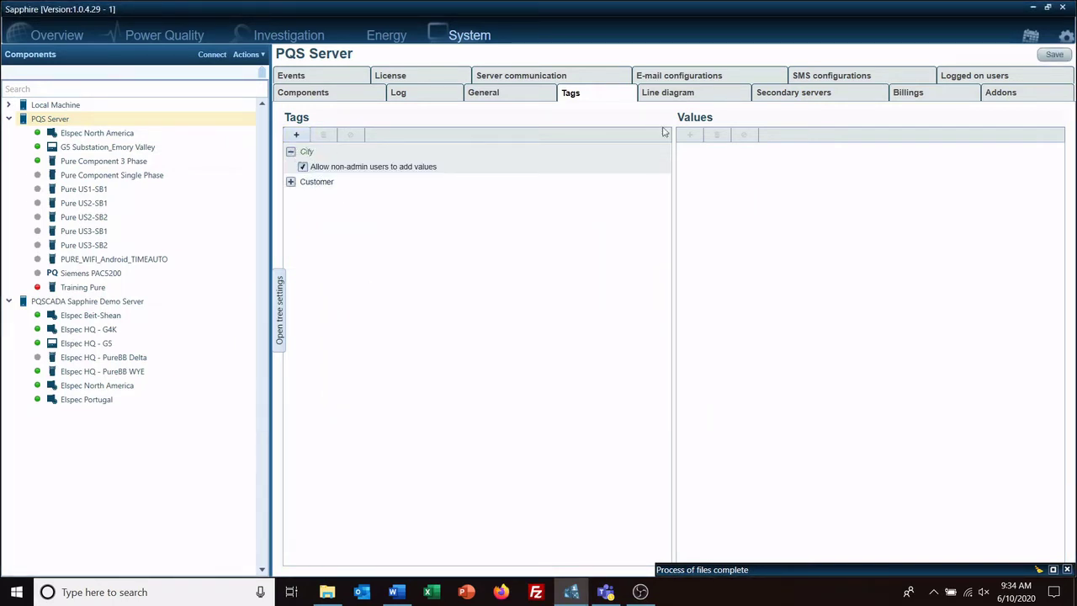
click(572, 159)
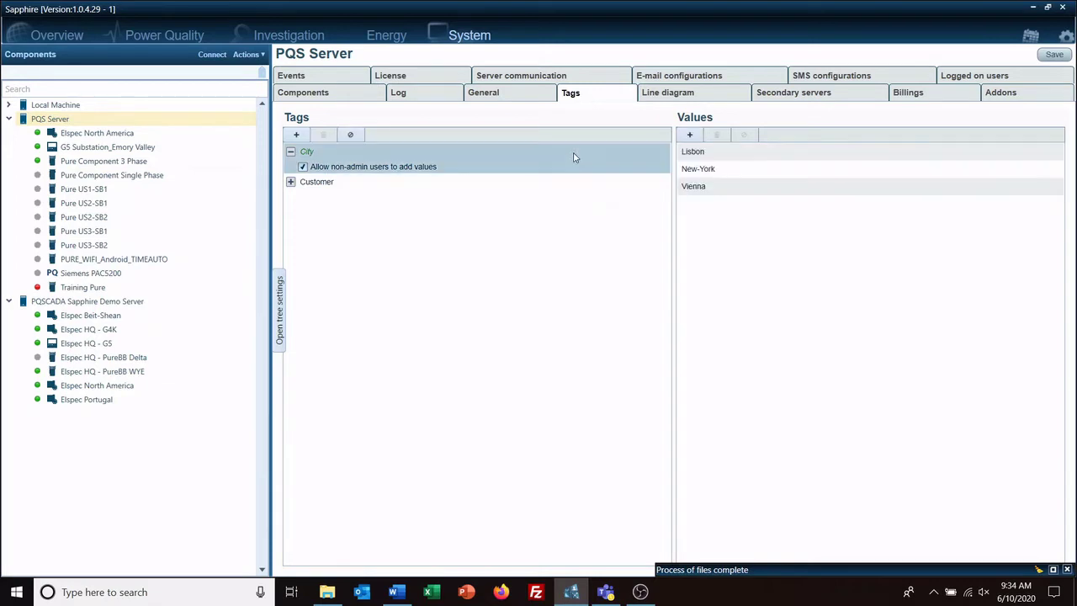
click(699, 156)
click(717, 136)
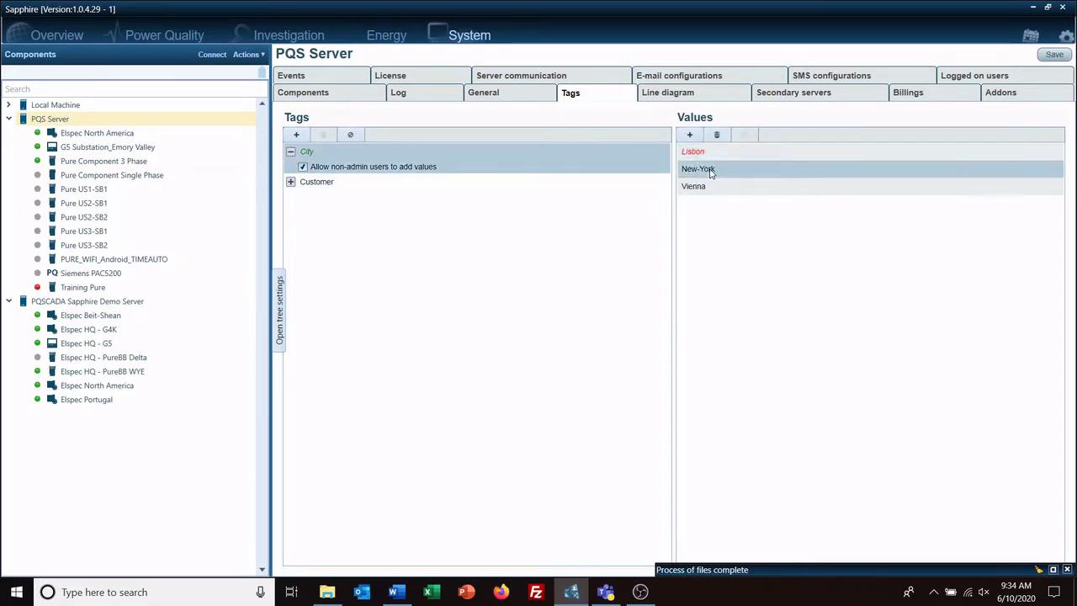
click(720, 137)
click(714, 187)
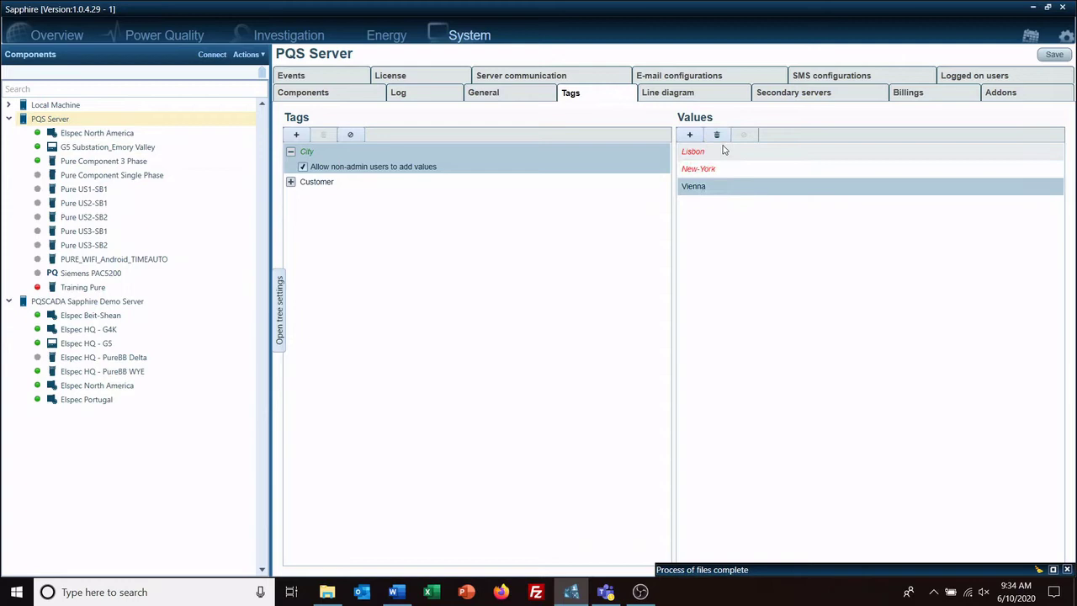
click(720, 136)
click(1054, 54)
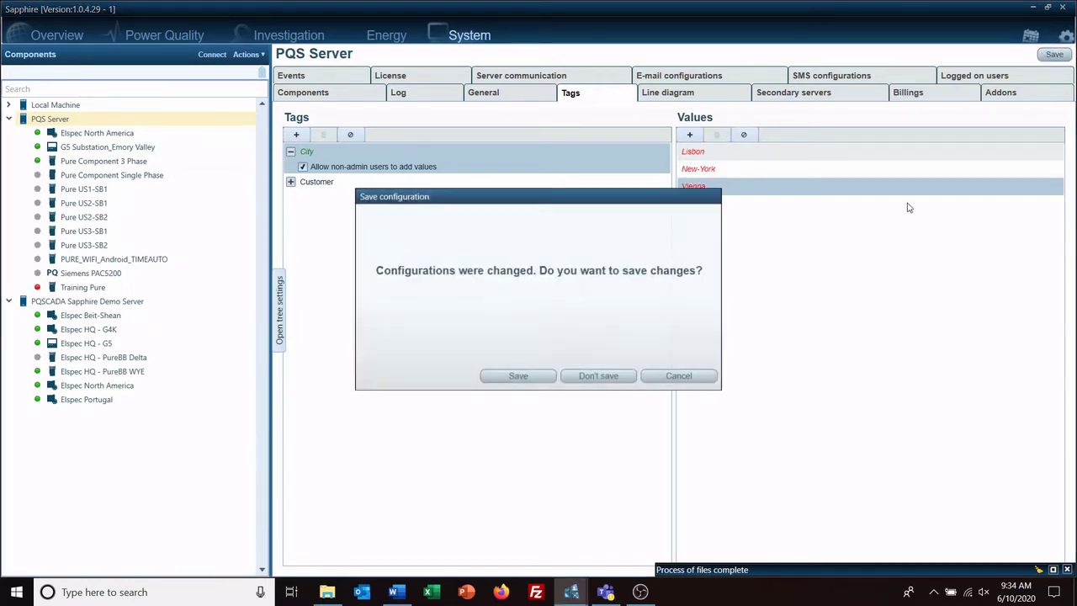
click(519, 376)
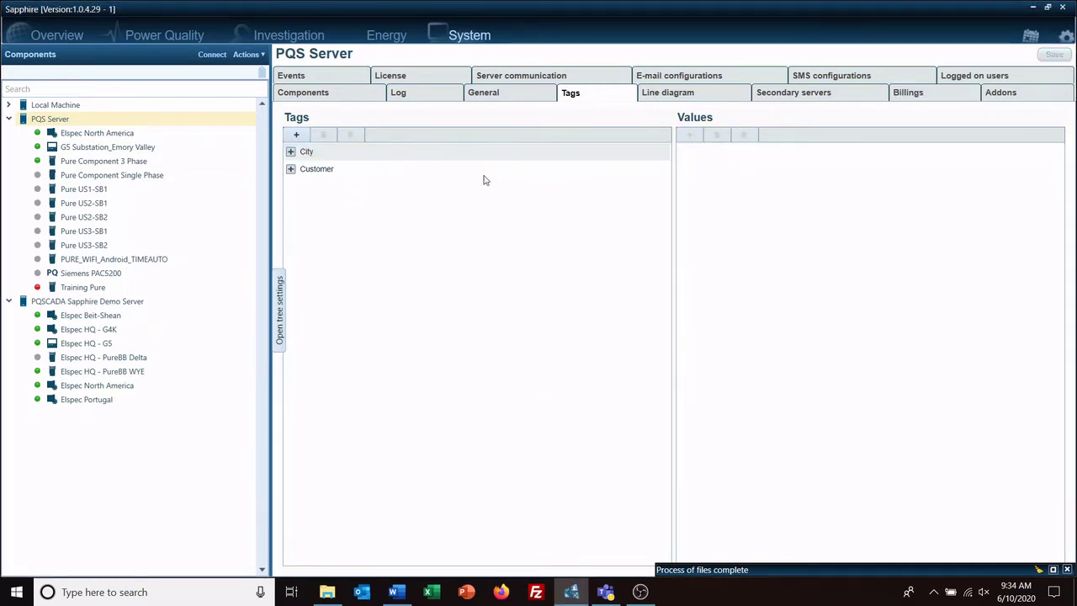
- Add Knoxville as a value of the City tag
click(498, 154)
click(690, 136)
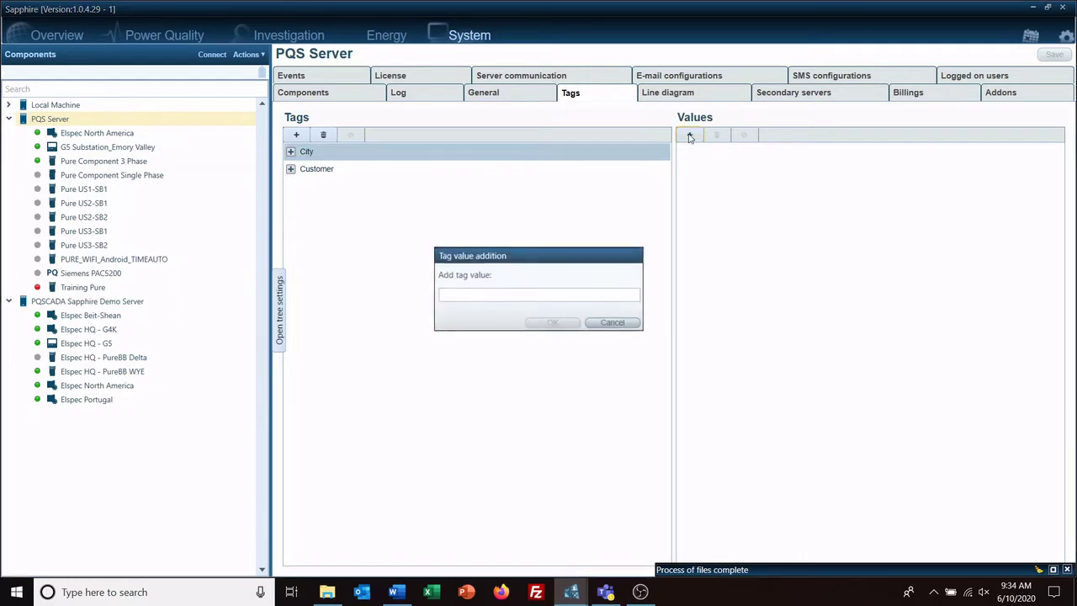
click(496, 294)
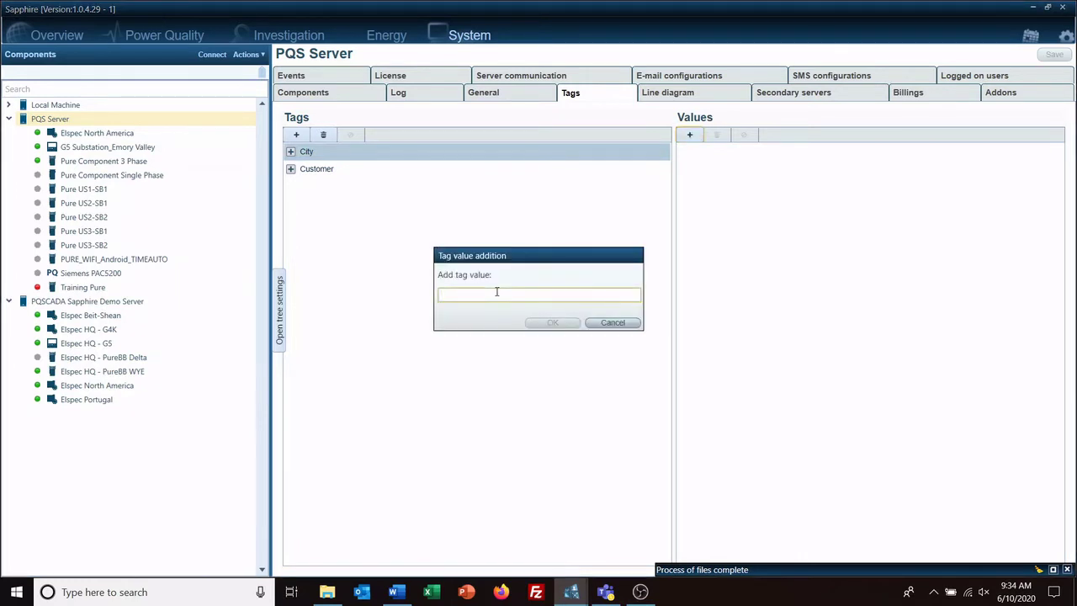
text(Knoxv)
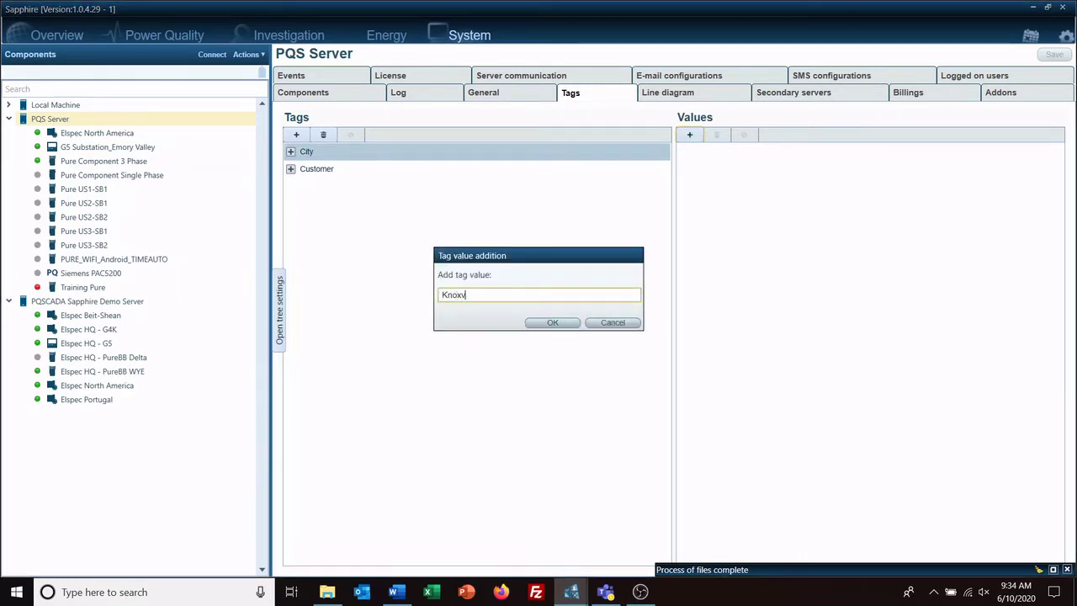
text(ille)
click(547, 322)
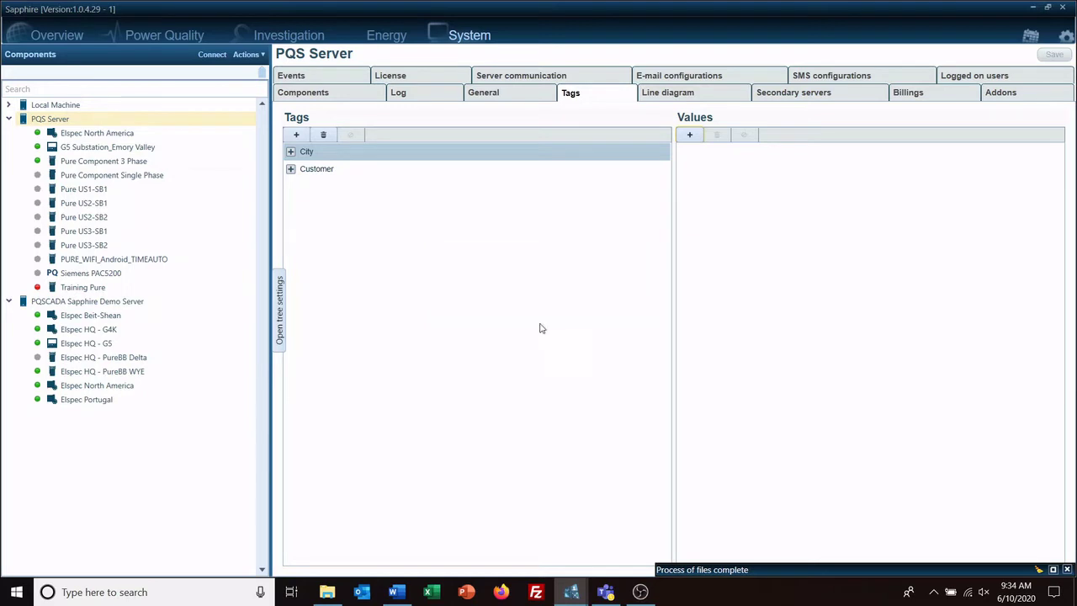
- Add Atlanta as a second City value
click(690, 135)
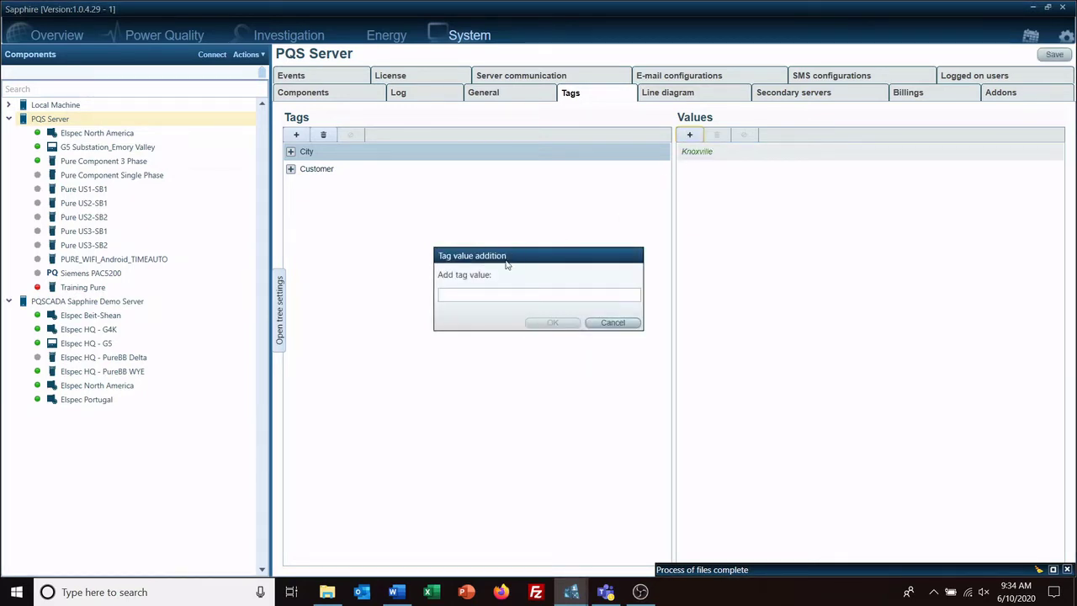
click(485, 294)
text(A)
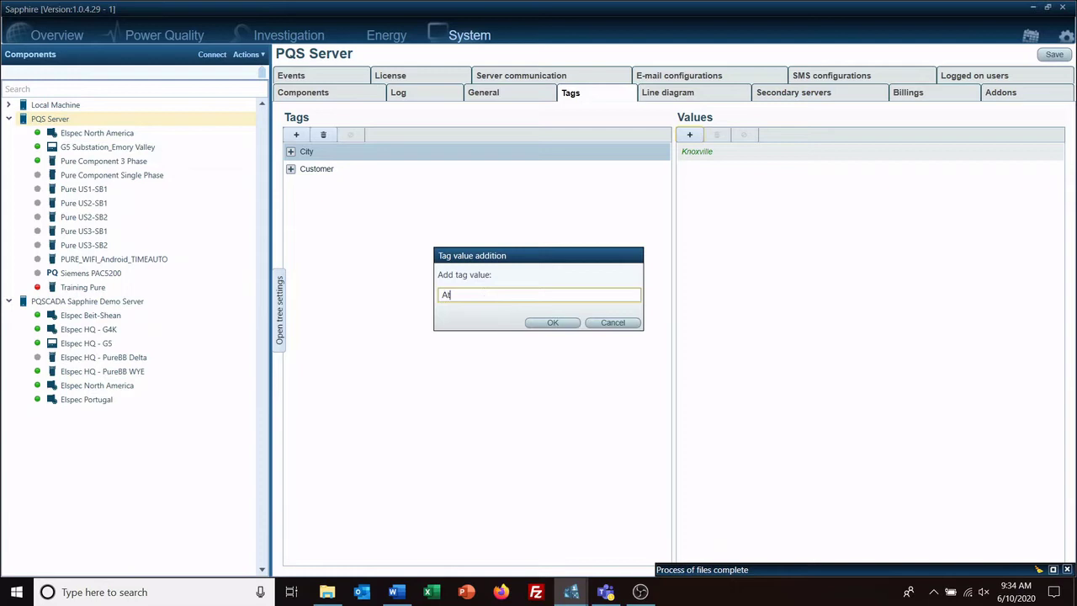
text(tlanta)
click(553, 324)
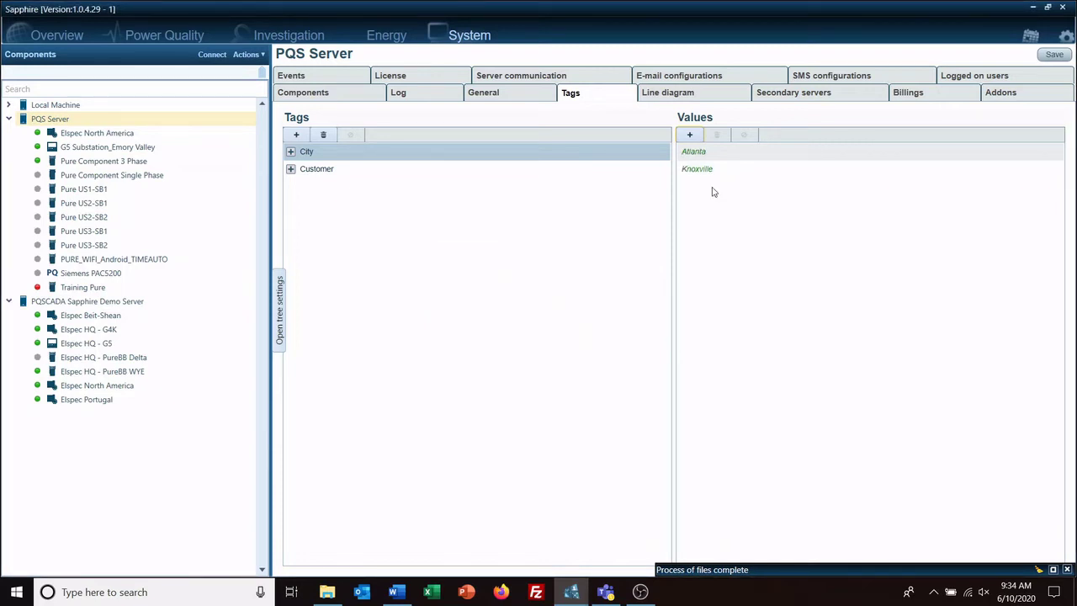
click(693, 152)
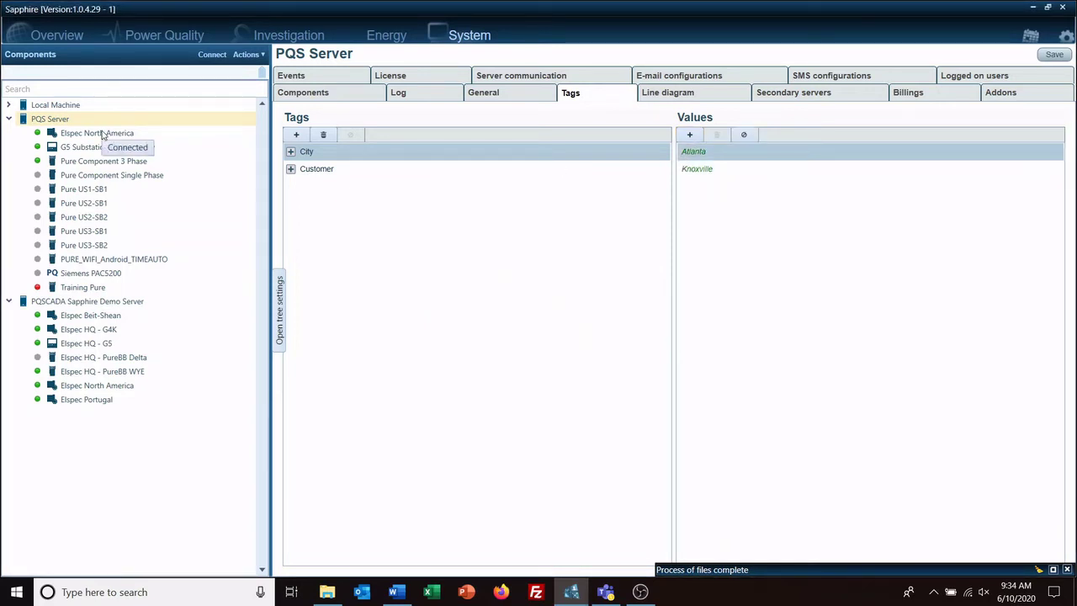
- Show tags and secondary servers in the component tree, grouped by Customer
click(280, 311)
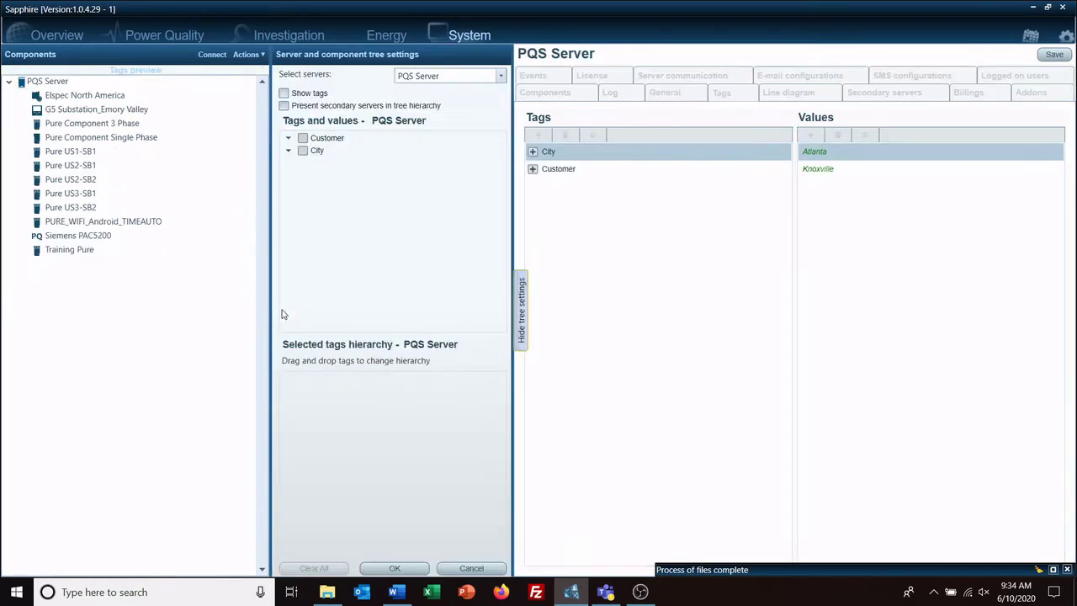
click(284, 95)
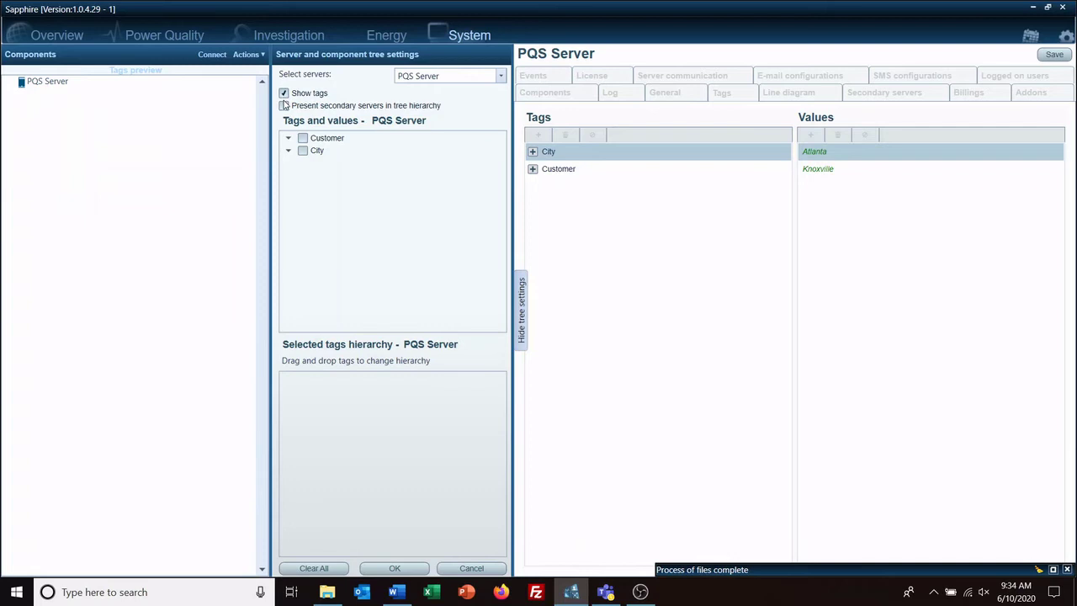
click(285, 106)
click(303, 138)
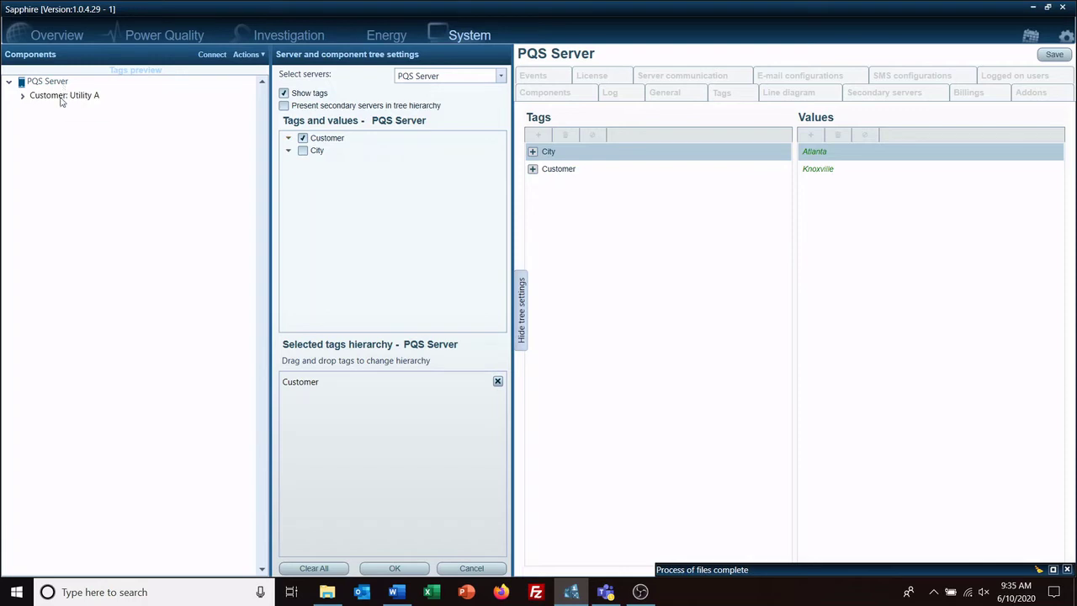
- Expand Customer: Utility A to Elspec North America, then add City to the grouping and remove it again
click(22, 96)
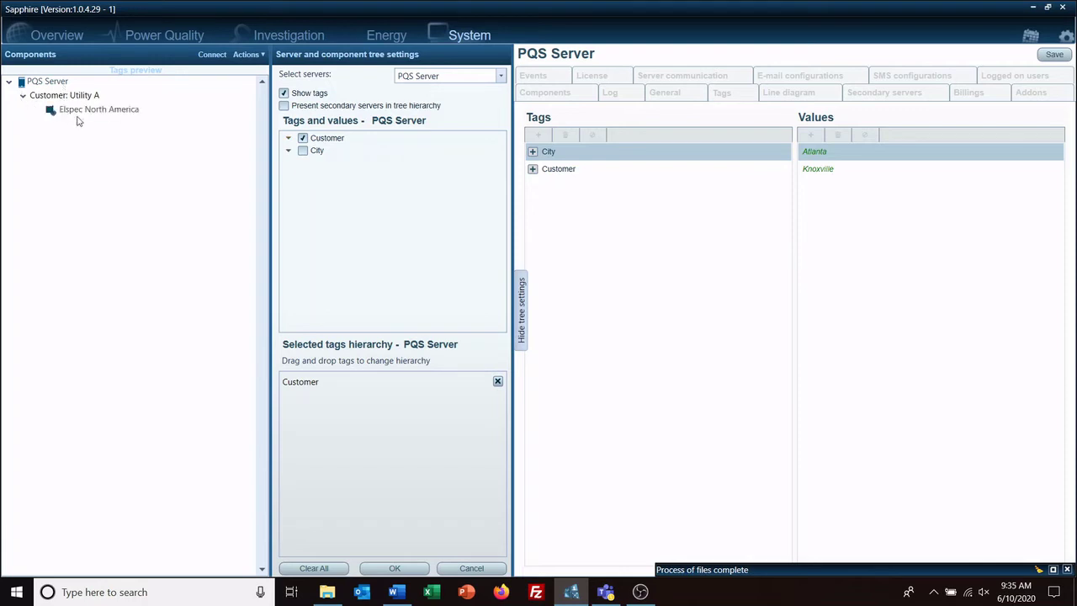
click(102, 112)
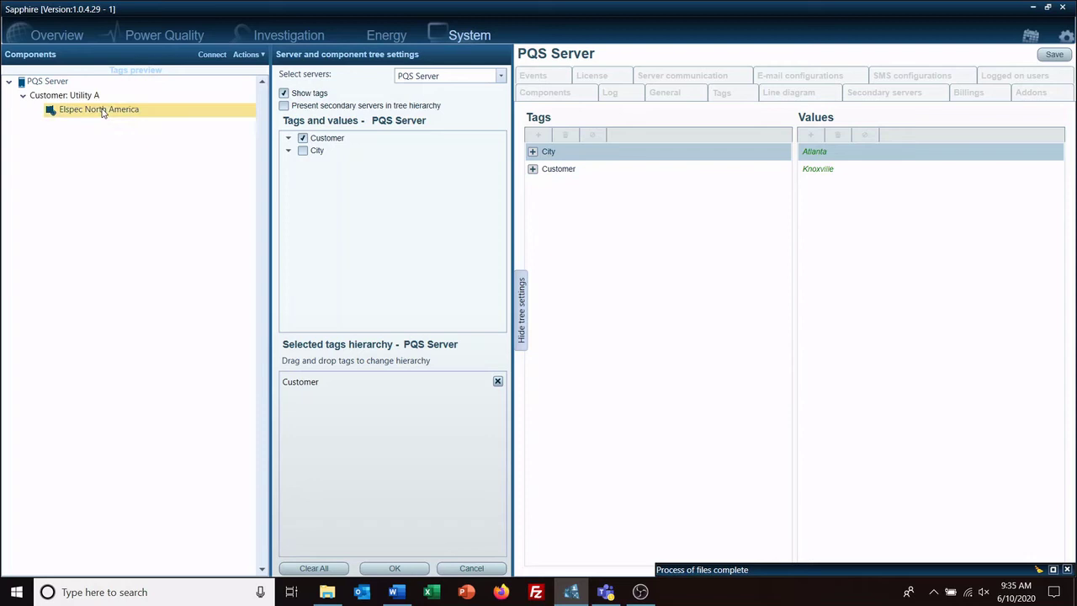
click(304, 154)
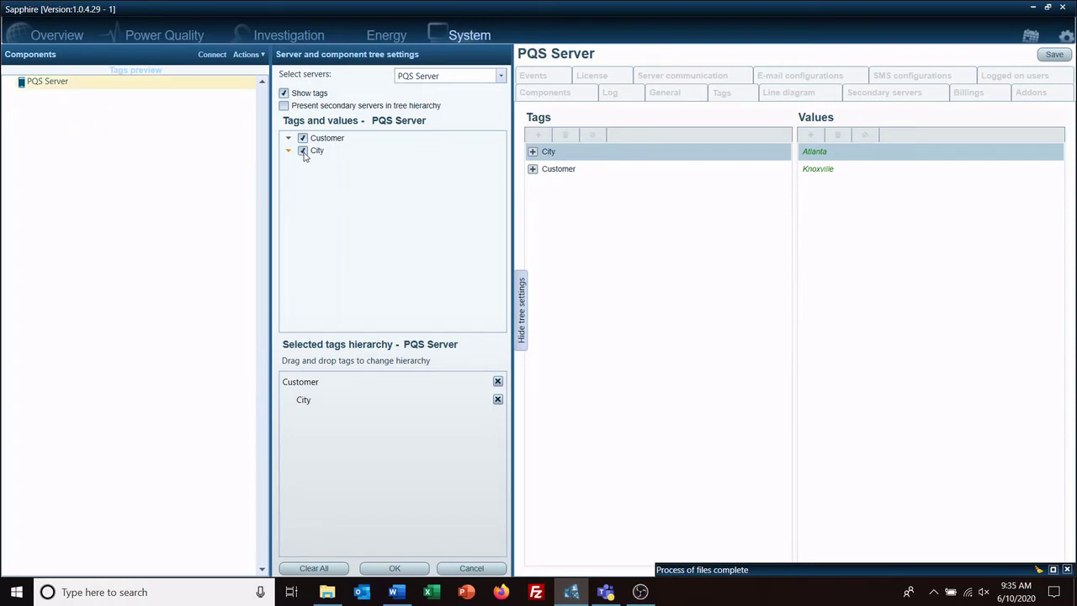
click(304, 152)
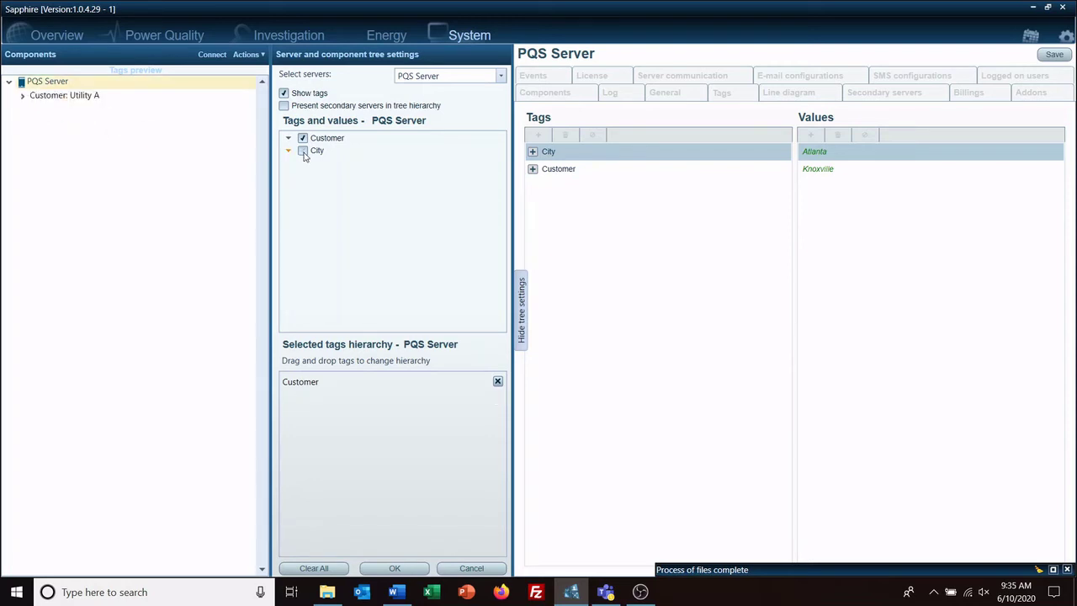
- Turn off tag grouping, then set Elspec North America's City to Knoxville and save
click(284, 93)
click(523, 318)
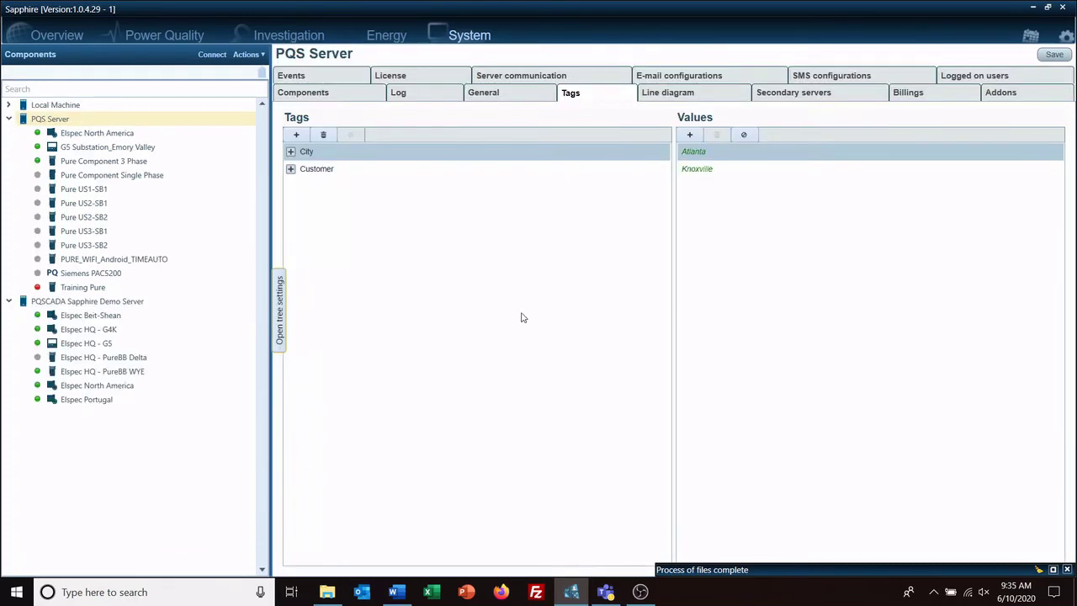
click(122, 137)
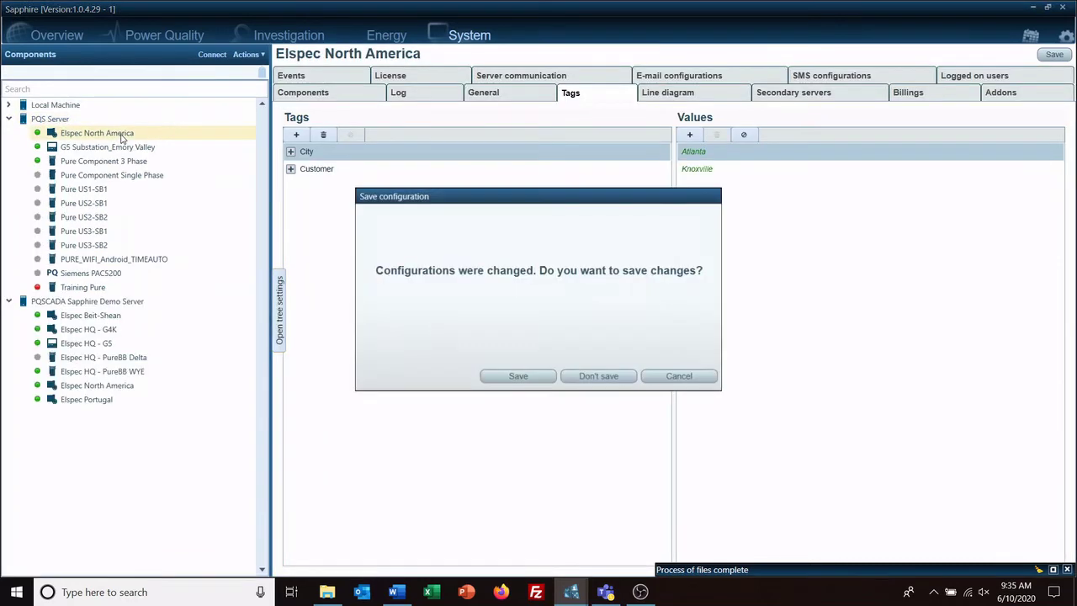
click(523, 378)
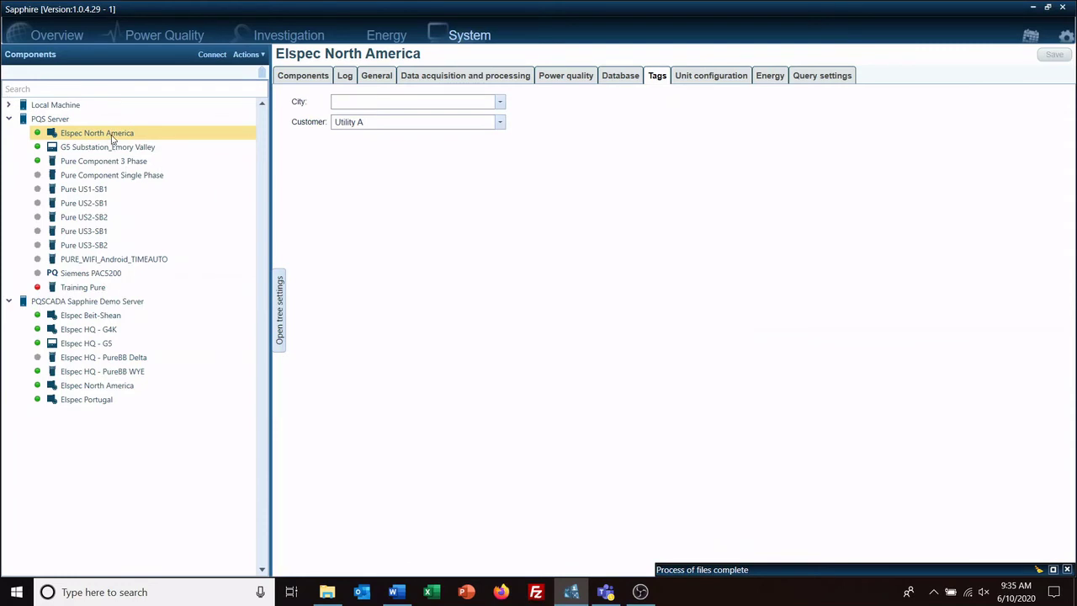
click(500, 101)
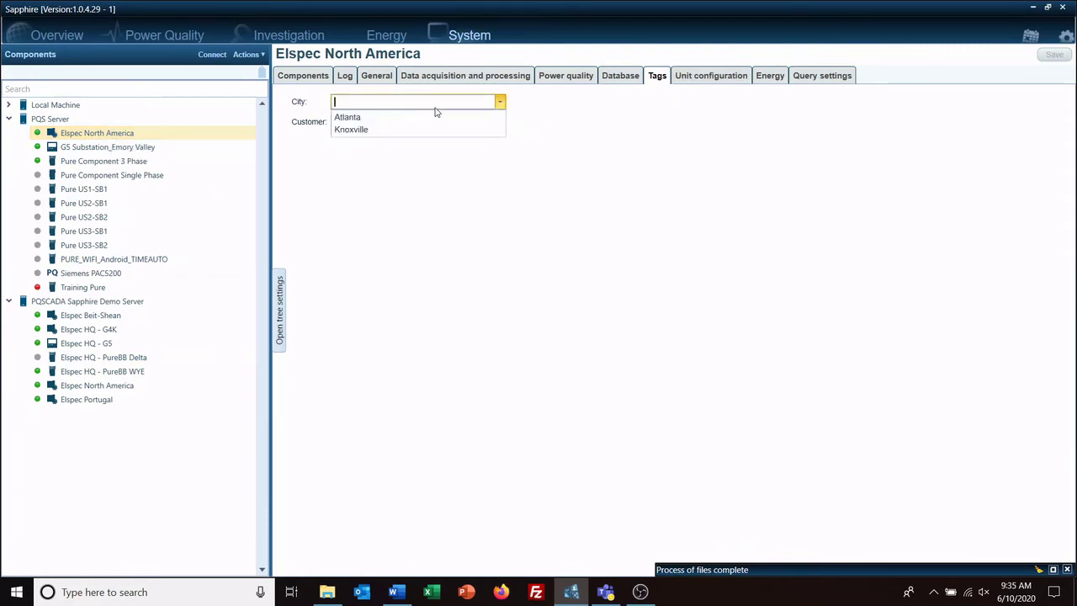
click(416, 130)
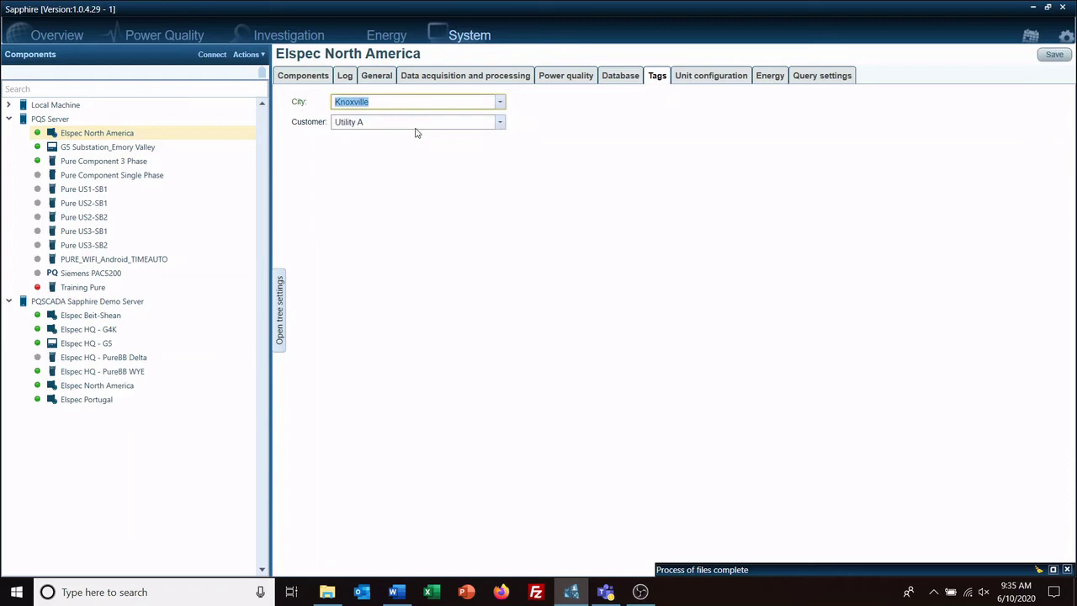
click(1056, 55)
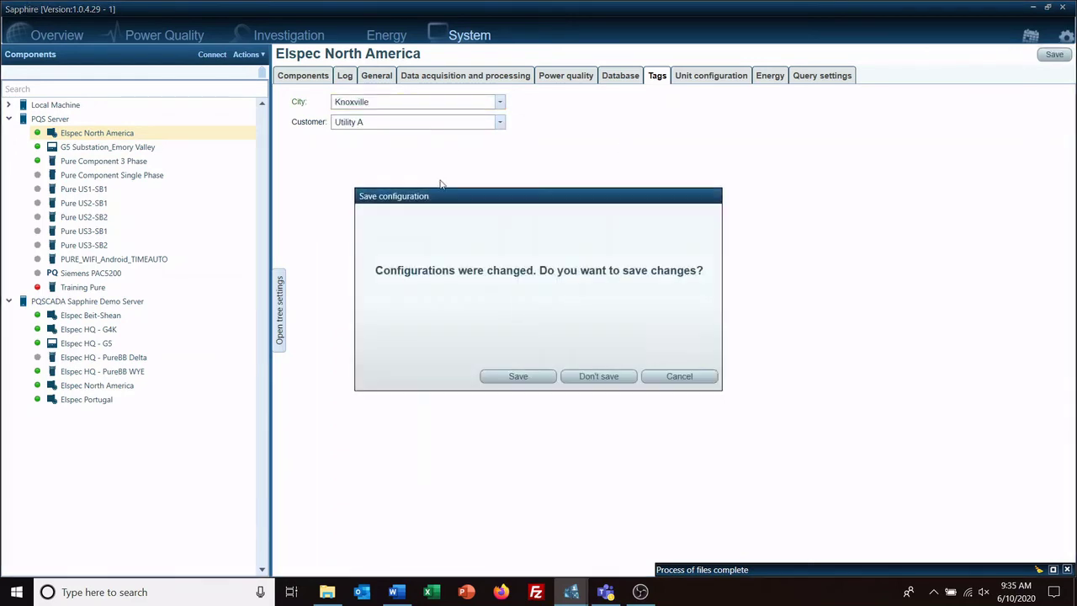
click(508, 381)
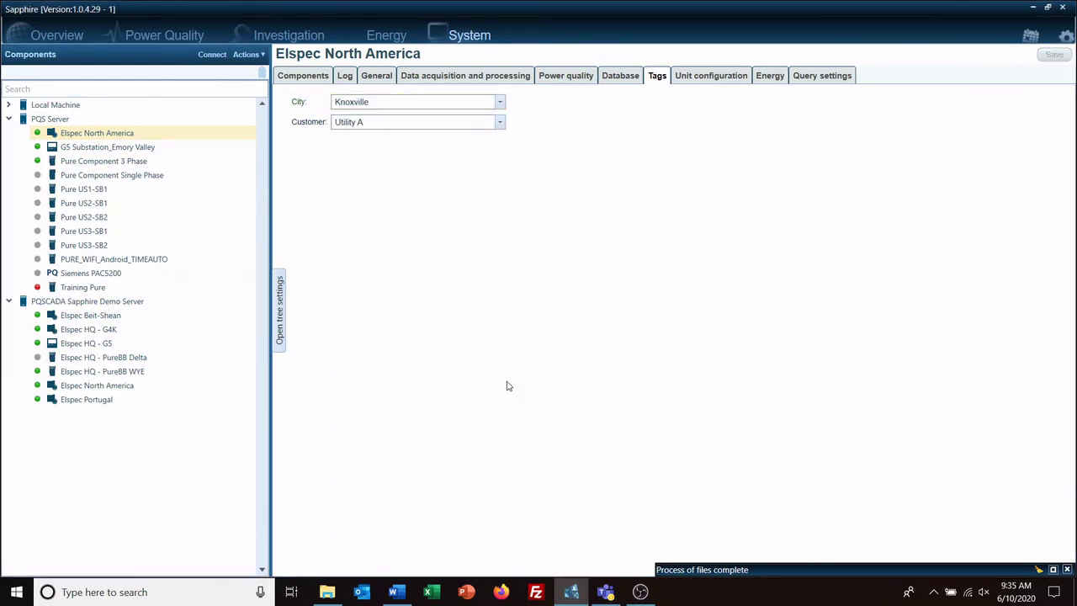
- Tag G5 Substation_Emory Valley with City Atlanta and Customer Utility B, and save
click(89, 149)
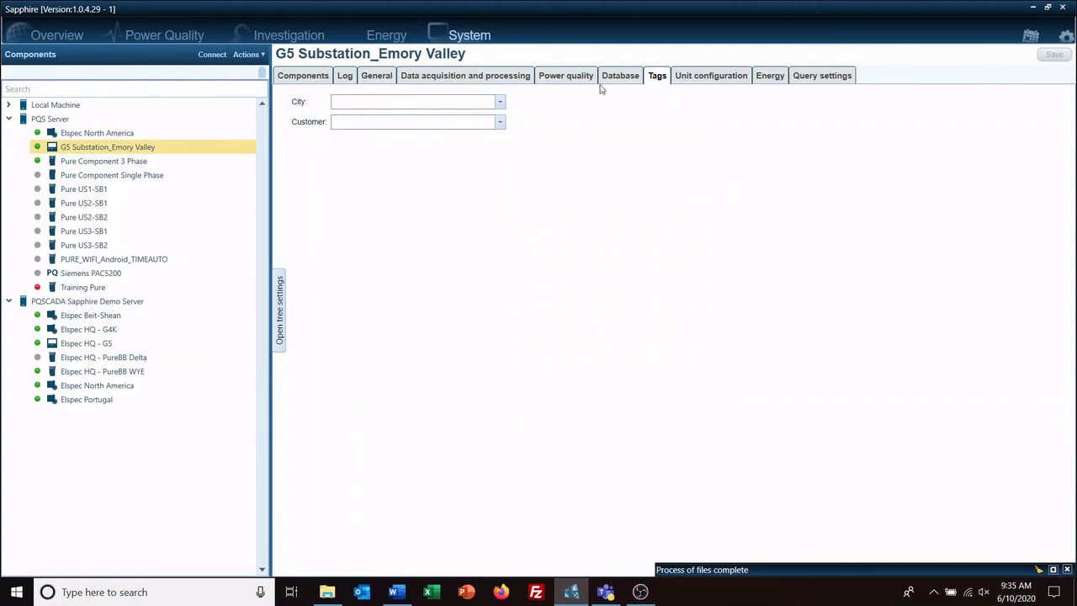
click(499, 102)
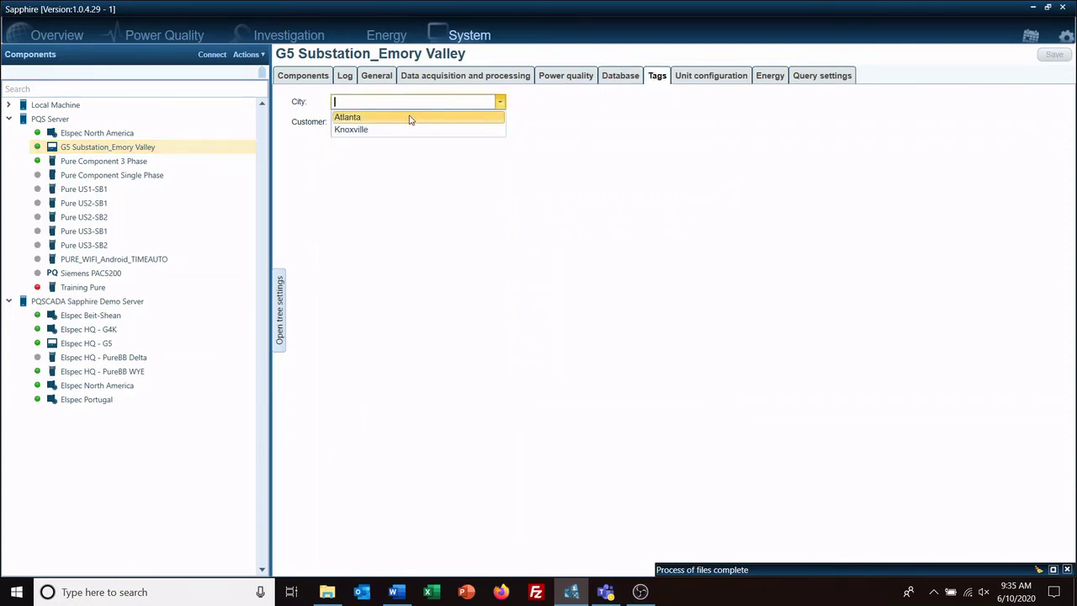
click(410, 115)
click(499, 123)
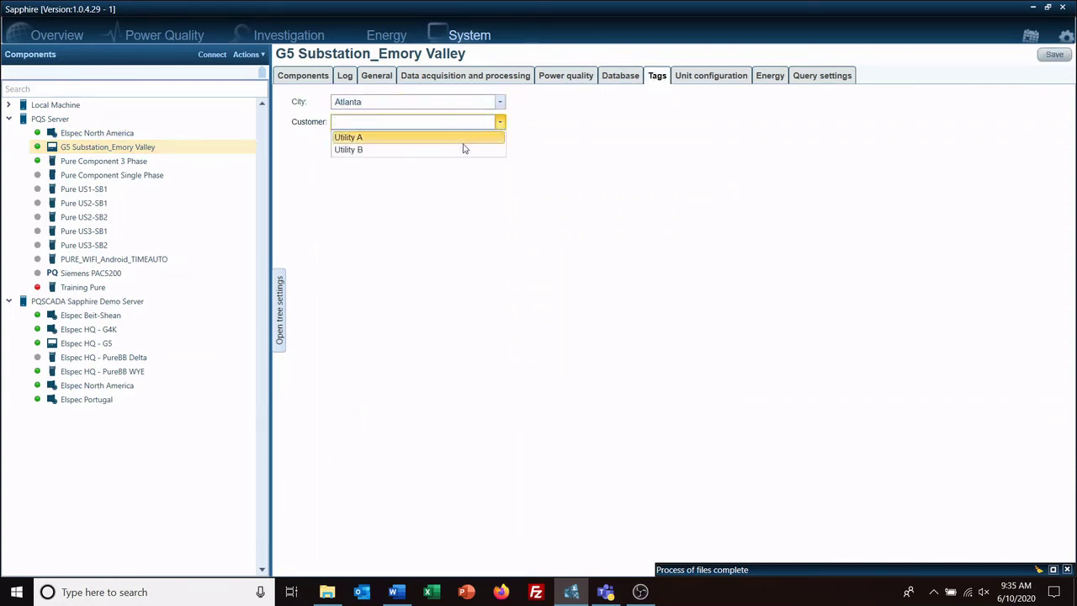
click(461, 150)
click(1053, 54)
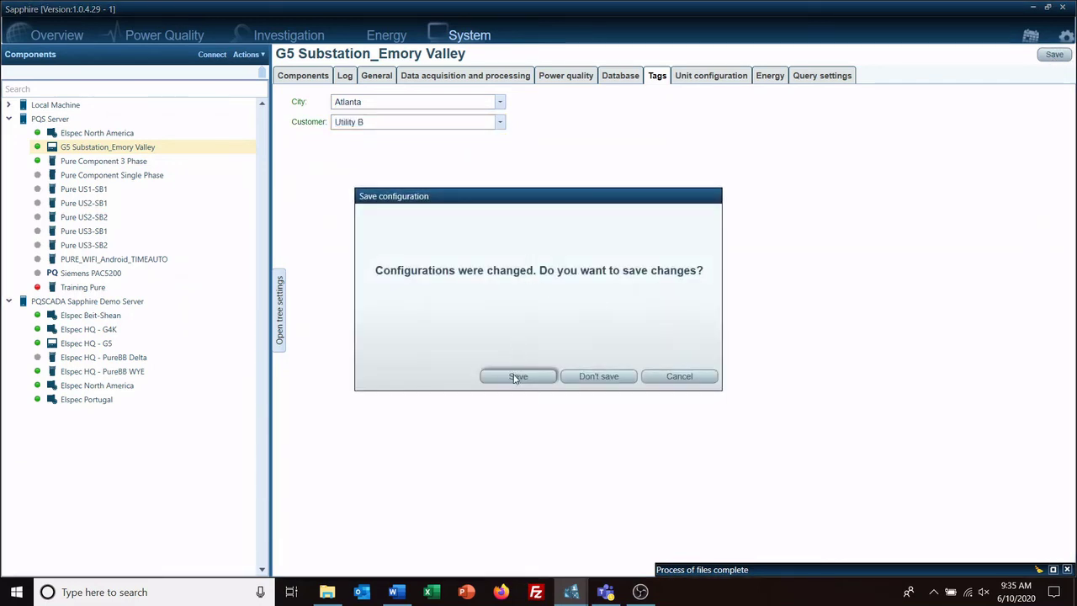
click(517, 377)
- Group the tree by City instead of Customer and expand the Atlanta and Knoxville groups
click(283, 292)
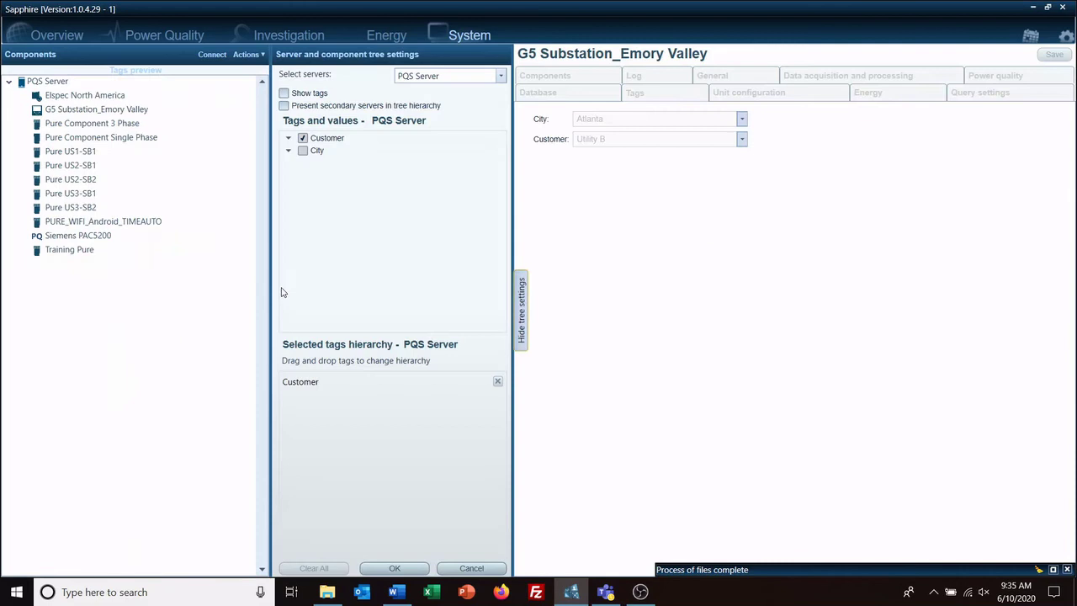
click(283, 93)
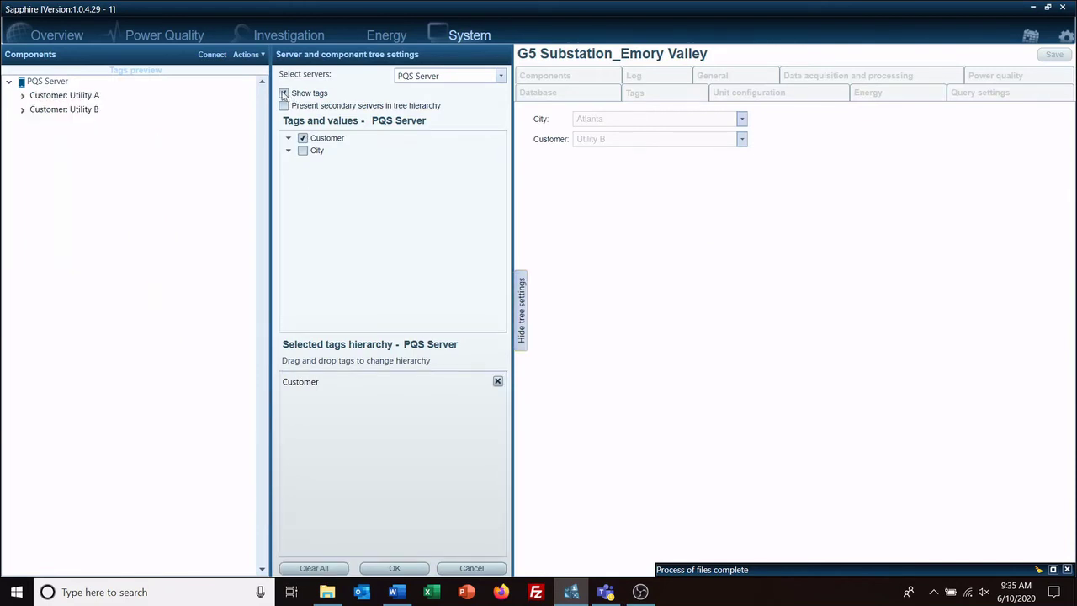
click(303, 151)
click(303, 138)
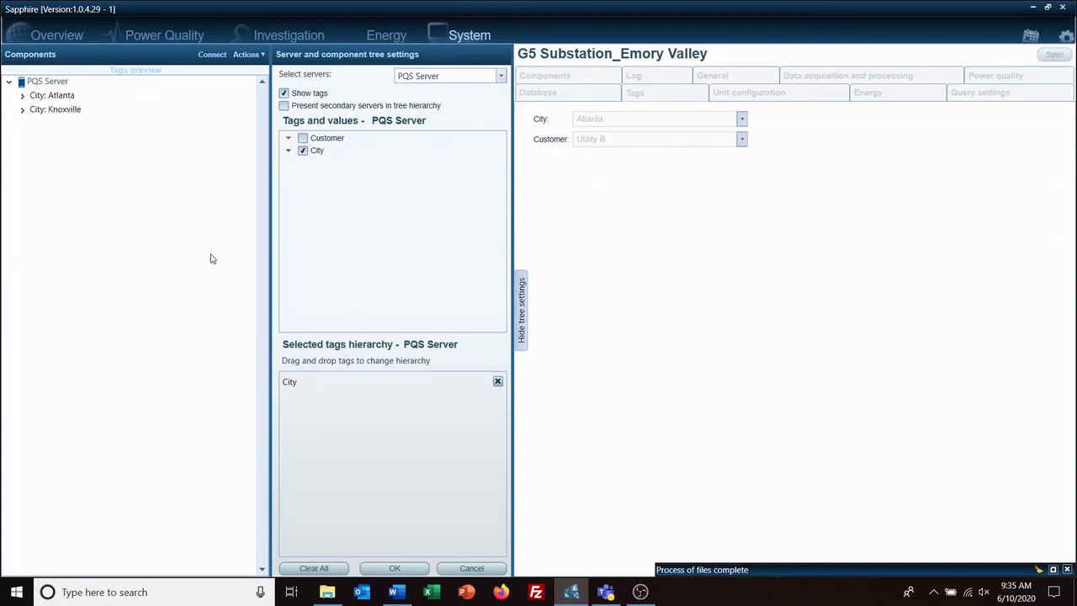
click(22, 98)
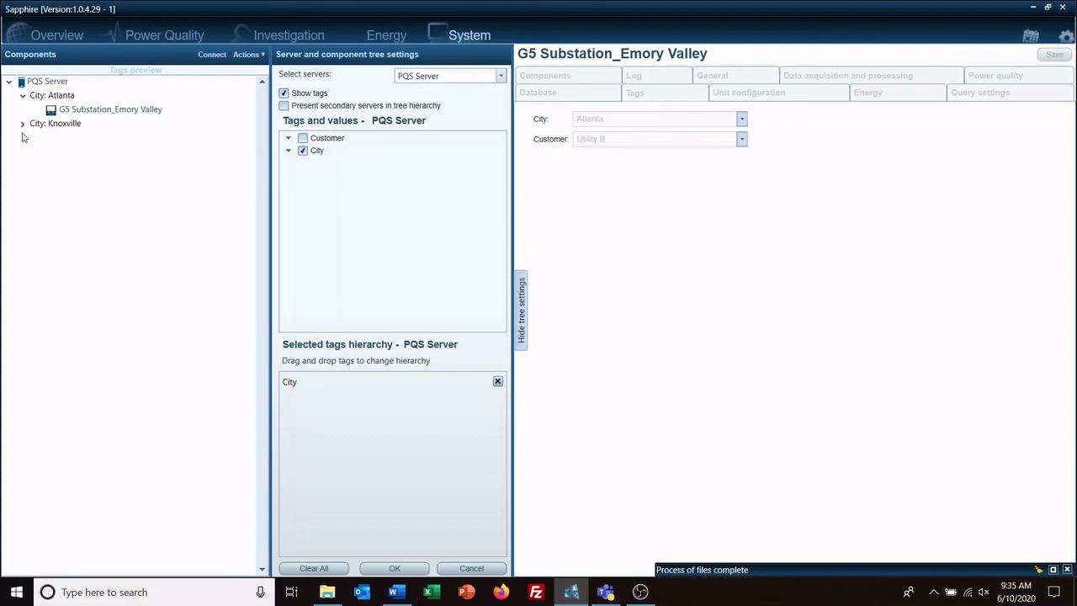
click(23, 123)
click(76, 140)
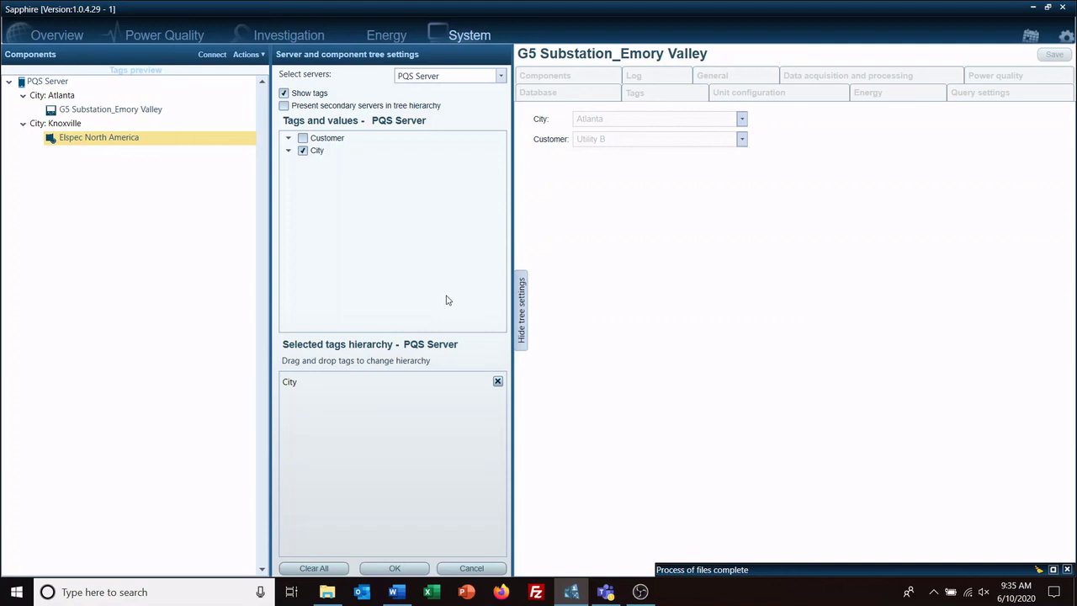
- Hide the tree settings and collapse the PQSCADA Sapphire Demo Server node
click(521, 313)
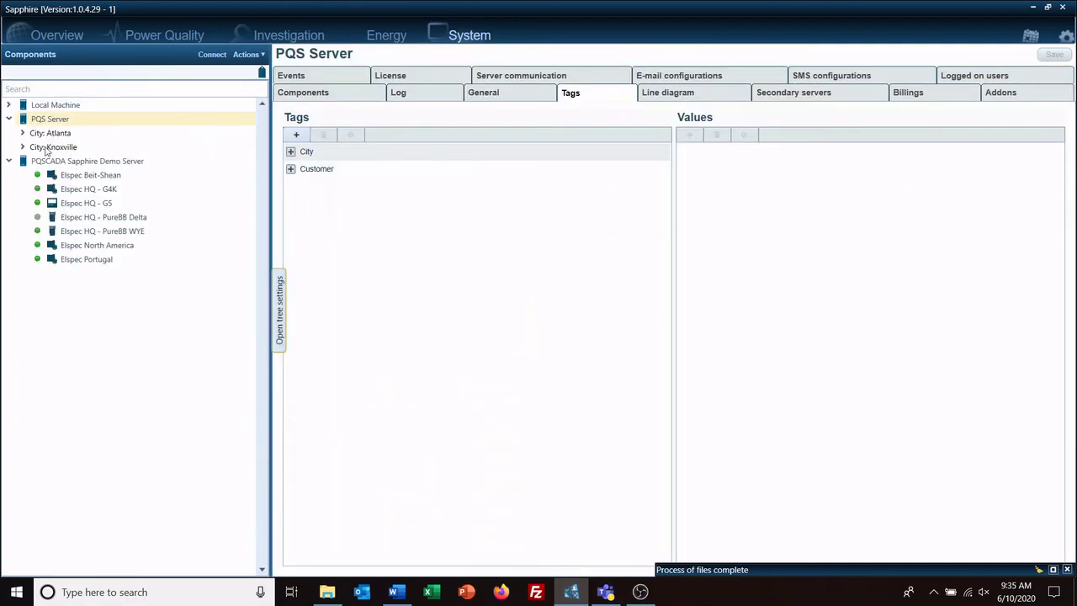
click(9, 161)
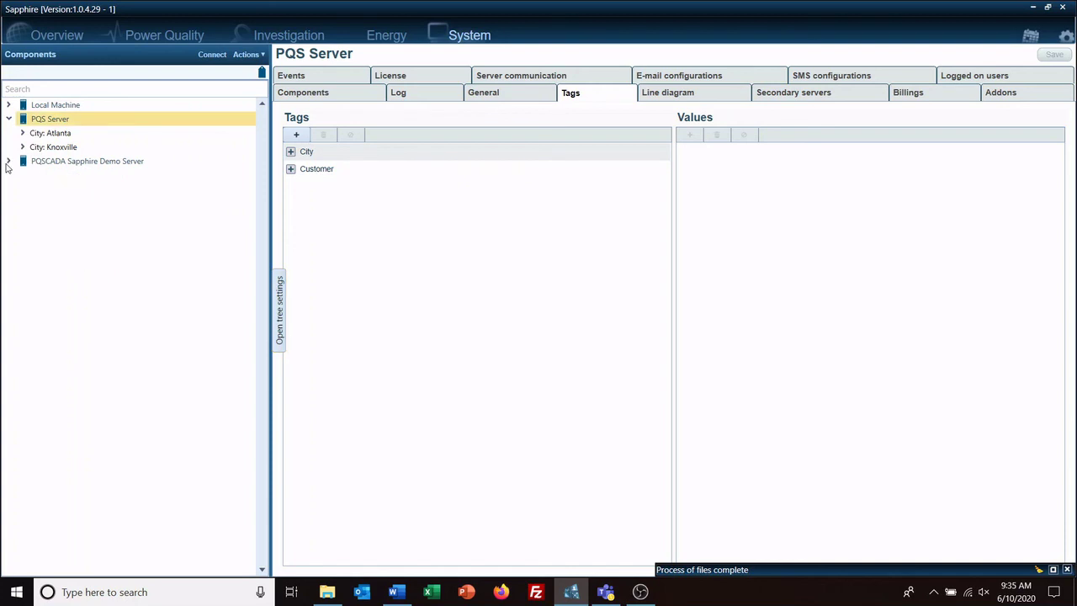